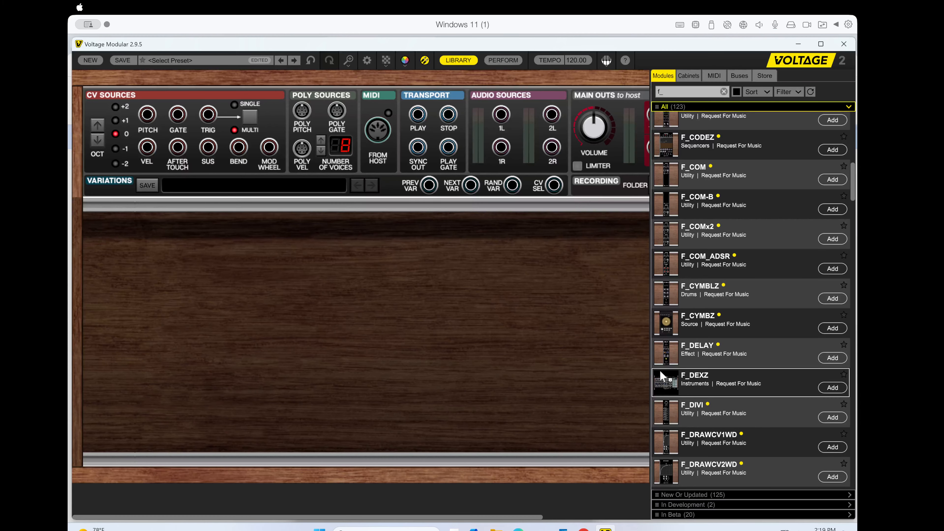
Step: Add the F_DEXZ module from the module library to the empty cabinet
drag(660, 372, 500, 214)
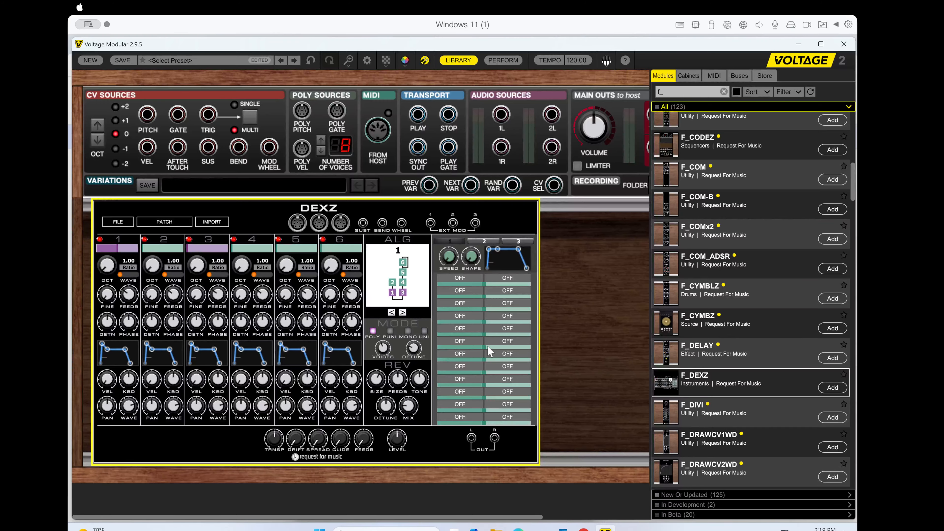
Step: In File Explorer, open the Documents folder inside the personal user folder on Local Disk (C:) and uncover the DEXZ module's file controls
mouse_move(496, 528)
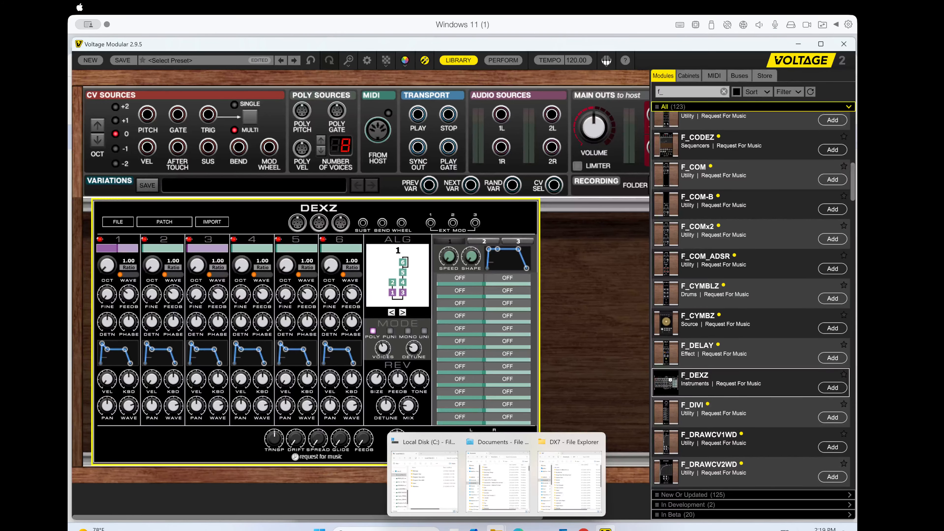
click(444, 483)
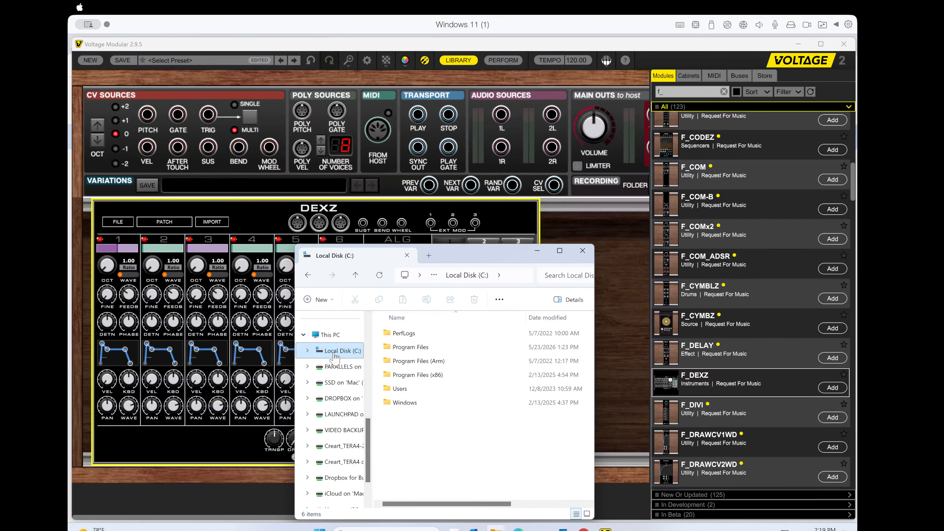
click(400, 389)
double_click(400, 389)
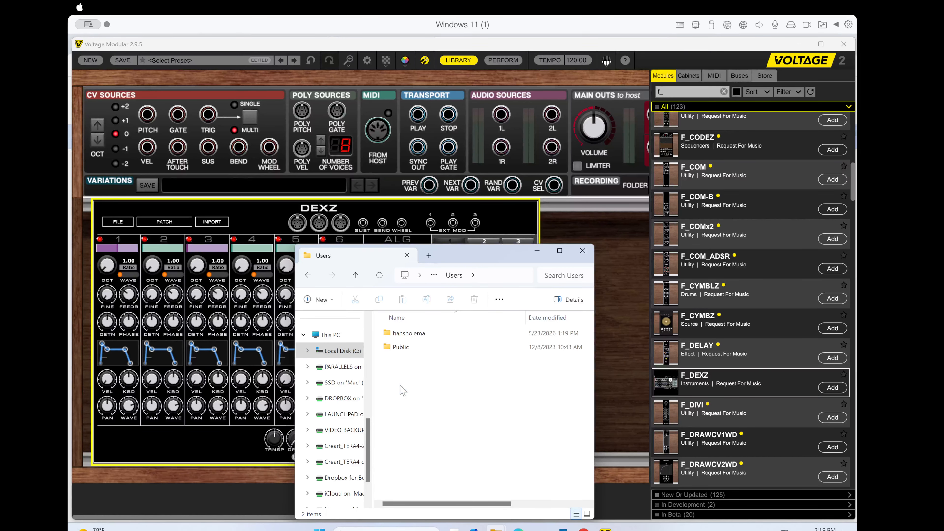
click(408, 337)
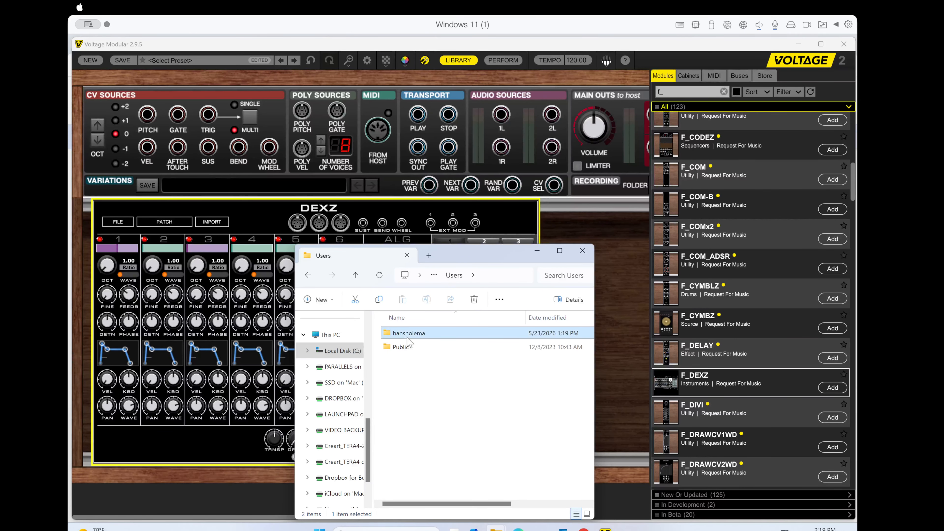
double_click(410, 336)
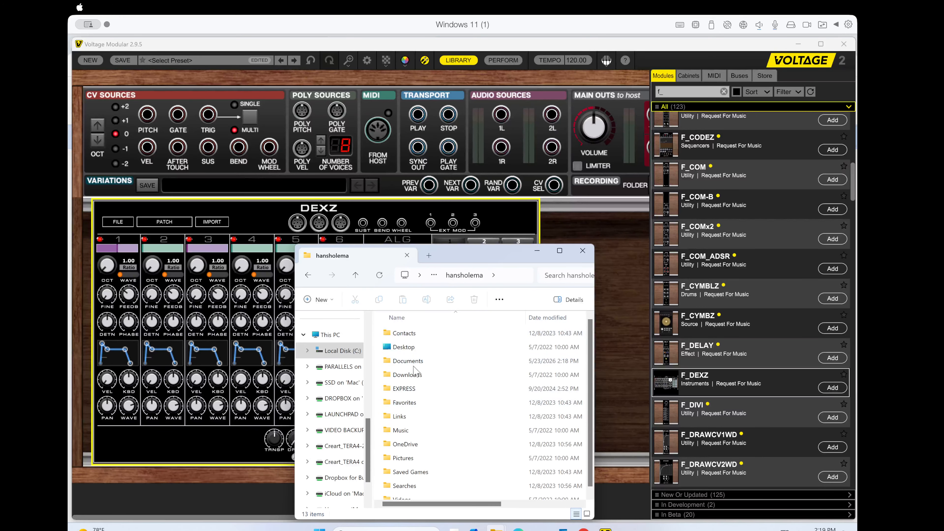
double_click(415, 362)
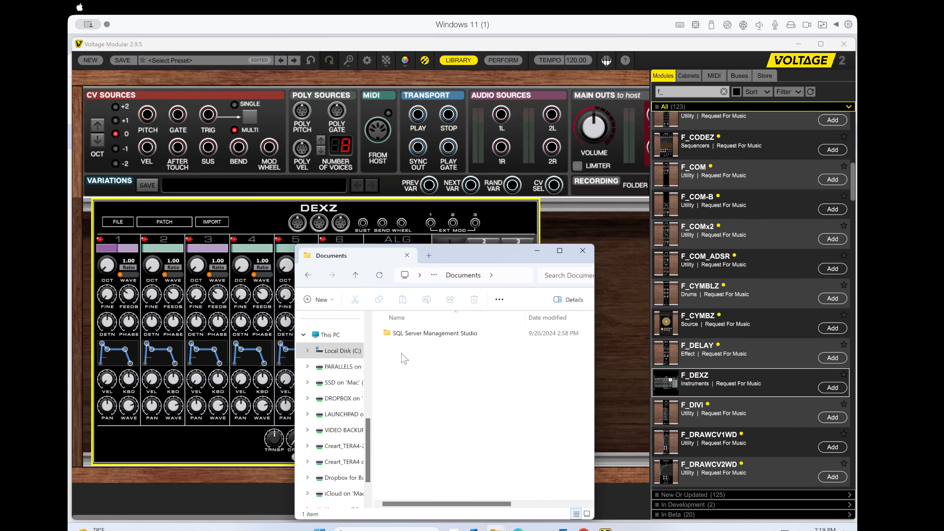
drag(482, 257, 517, 281)
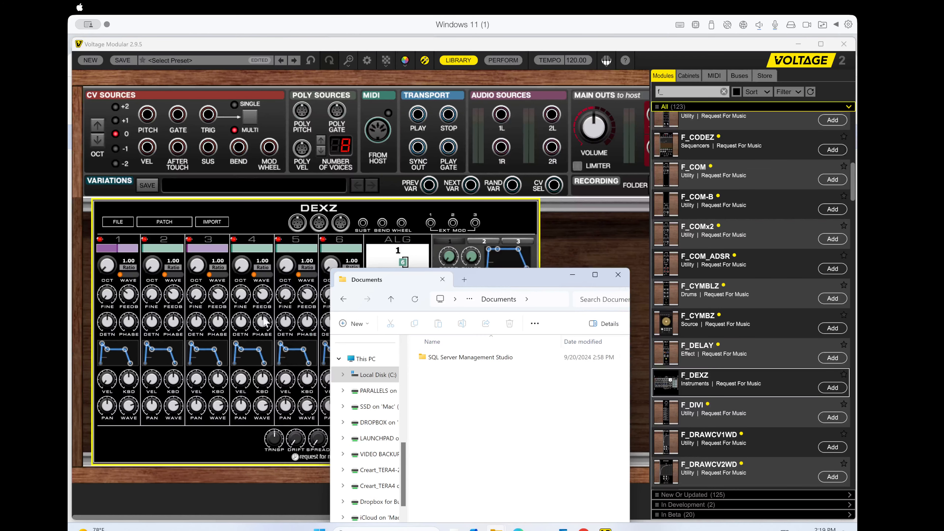
Step: Activate the DEXZ module's FILE selector to create its sound folder, and open the DX7 folder in Documents in File Explorer
click(124, 222)
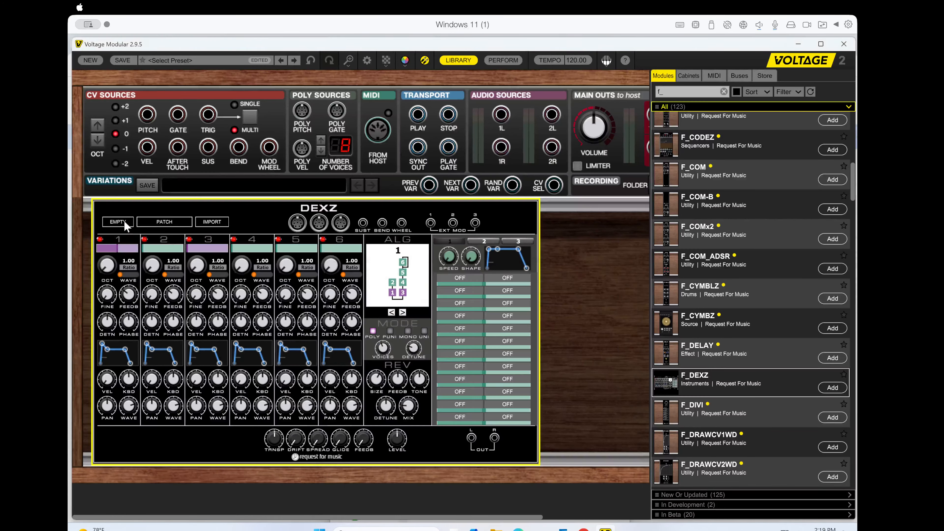
mouse_move(496, 528)
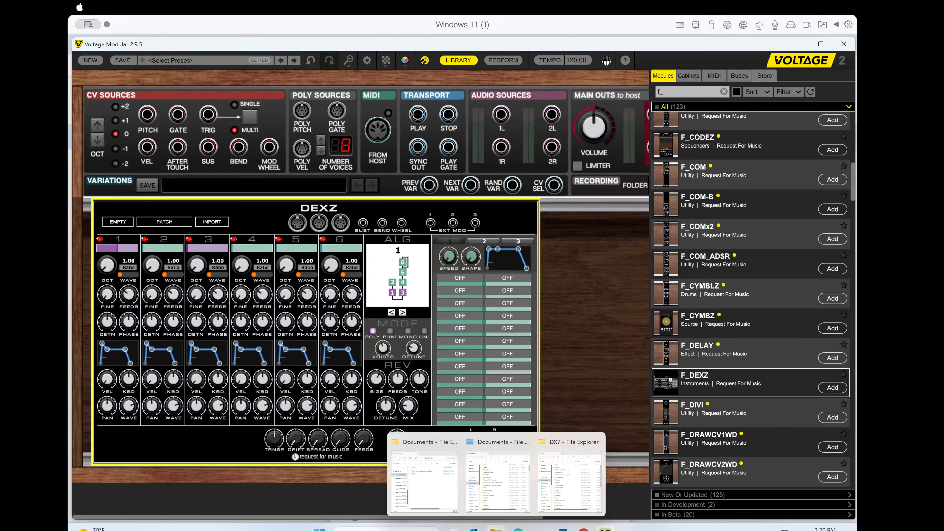
click(435, 484)
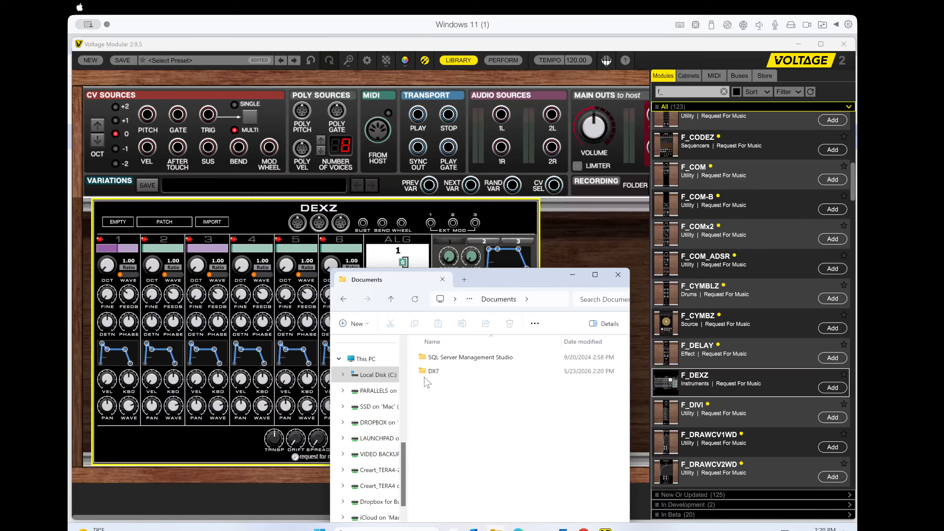
double_click(431, 372)
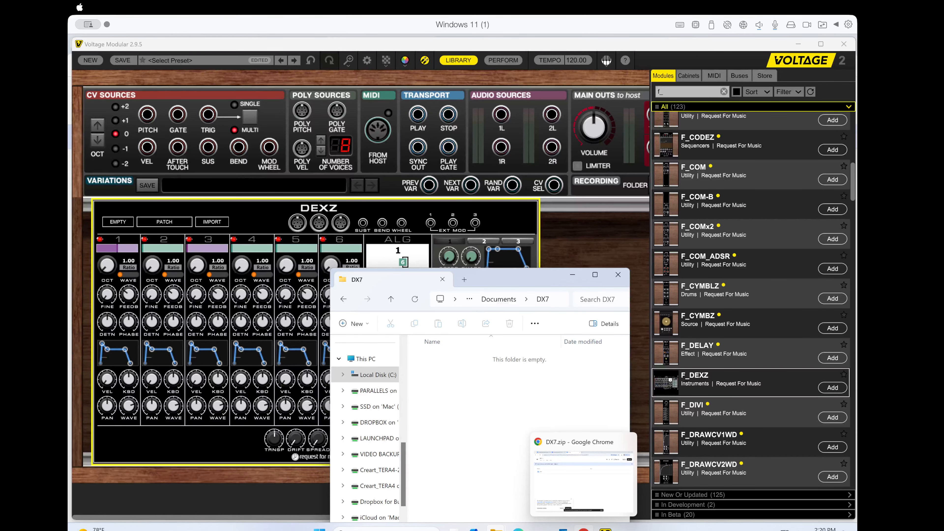
Step: Switch to Chrome and copy the DX7 zip Dropbox link from the Voltage Modular User Group post
click(583, 529)
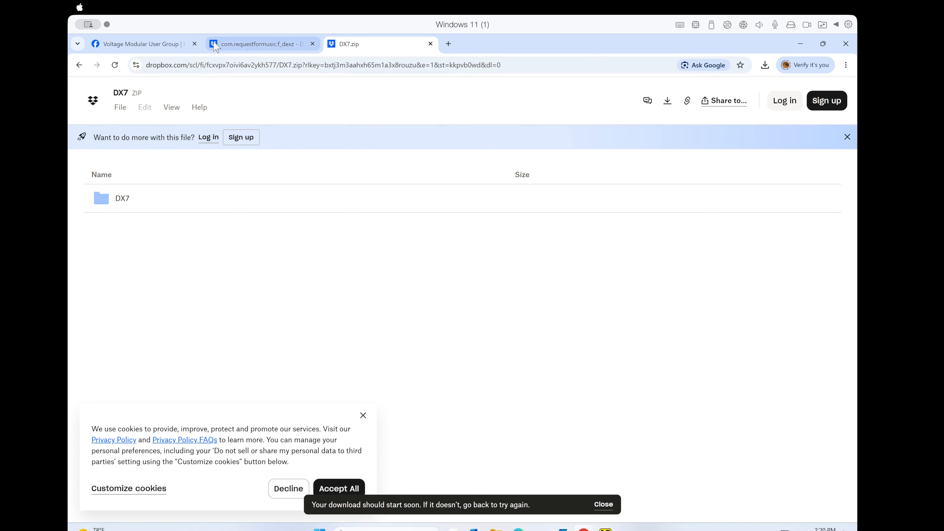
click(142, 44)
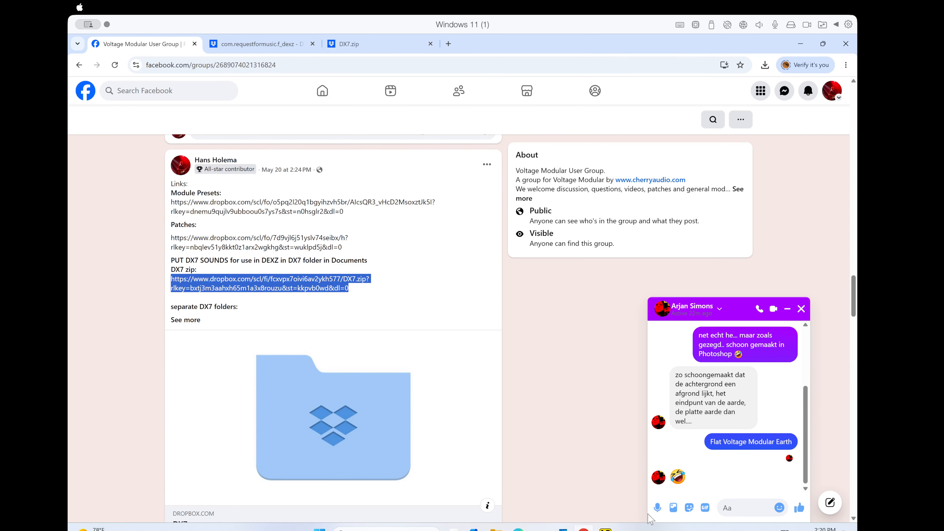
mouse_move(583, 529)
click(212, 274)
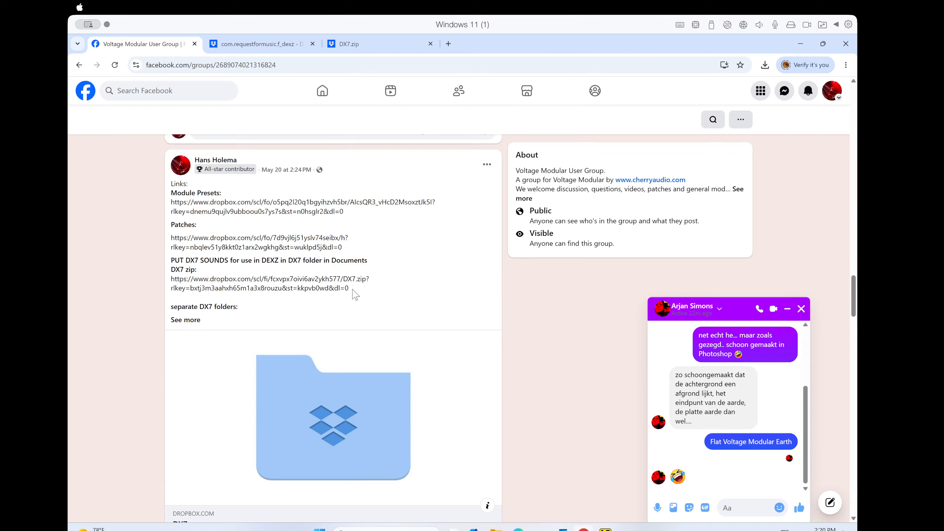
drag(353, 289, 167, 284)
key(ctrl+c)
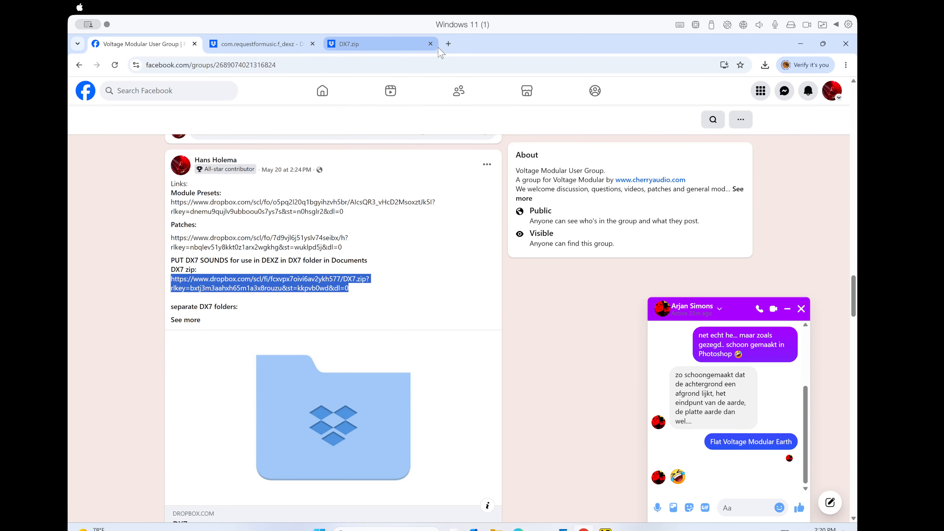
Step: Open the copied Dropbox link in a new browser tab and download DX7.zip without logging in
click(447, 44)
click(265, 65)
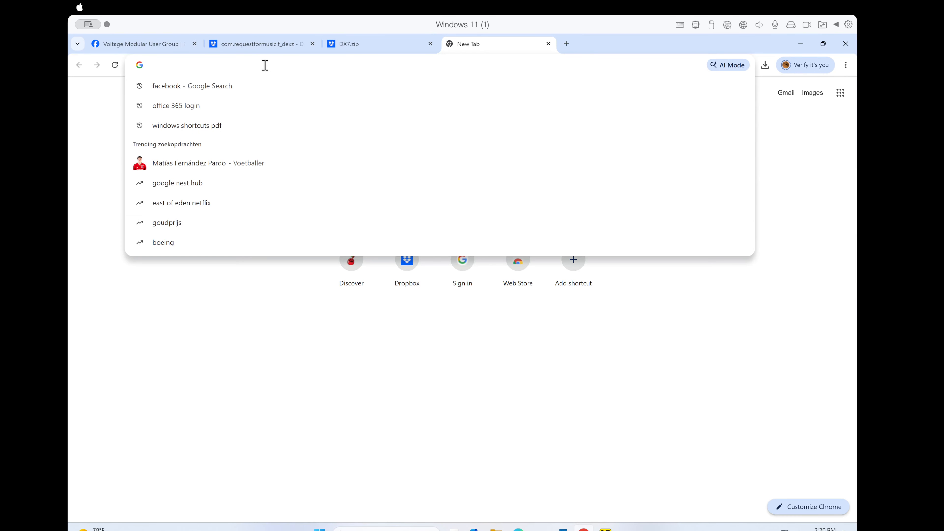
key(ctrl+v)
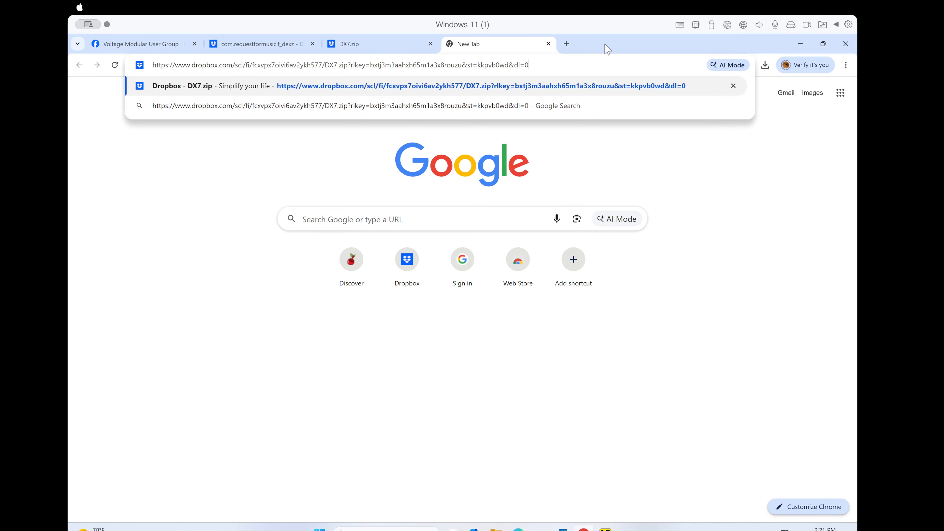
key(Return)
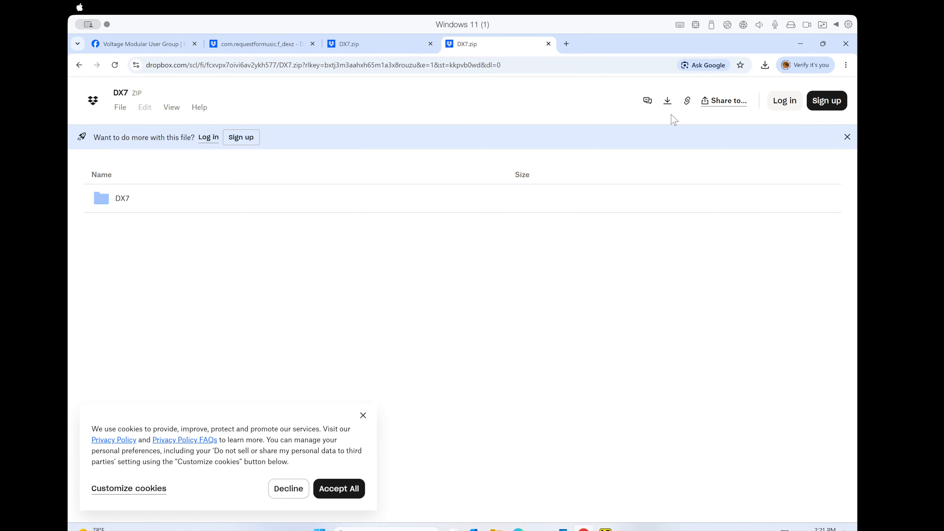
click(667, 102)
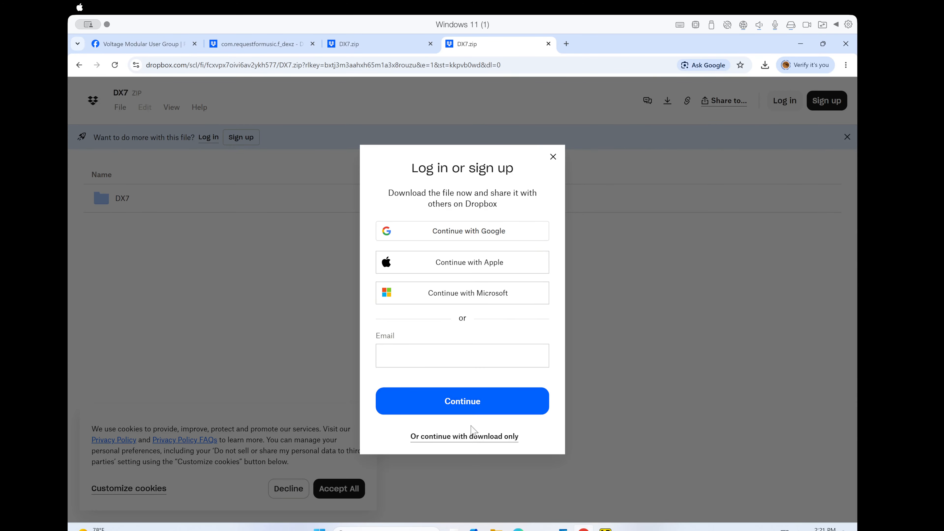
click(482, 436)
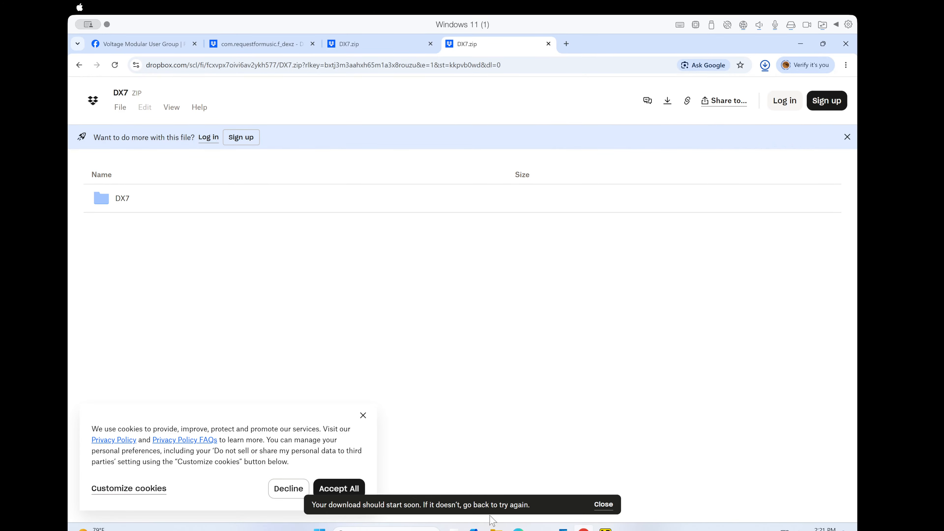
Step: Open the Downloads folder in a new File Explorer window and open the DX7 (1) archive
mouse_move(495, 528)
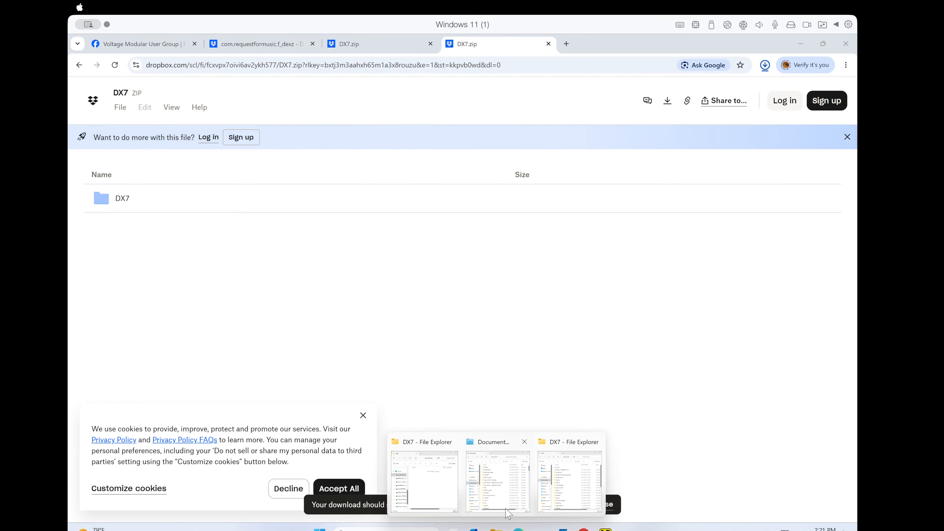
mouse_move(509, 495)
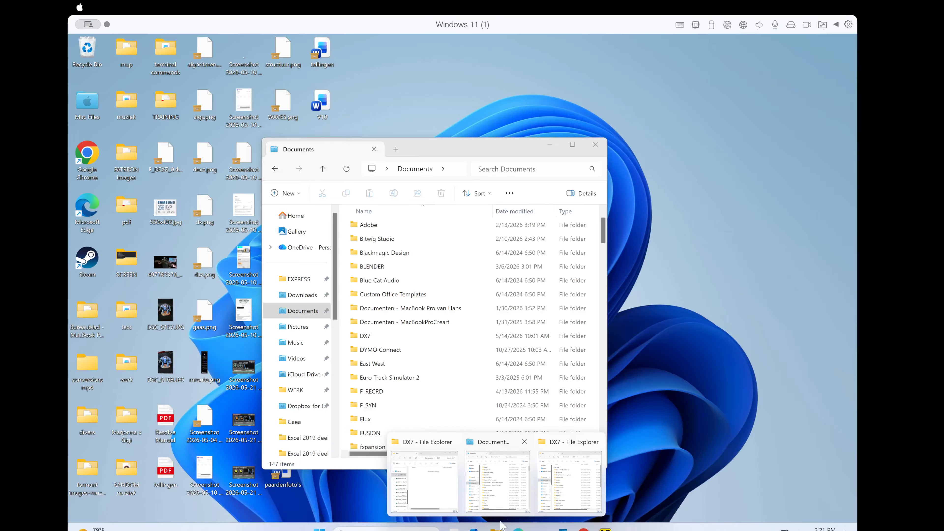
right_click(497, 528)
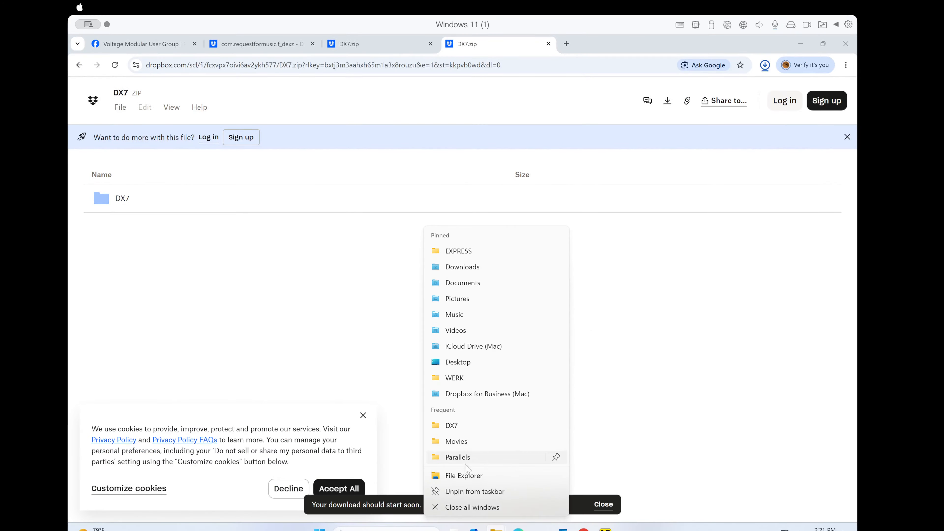
click(464, 475)
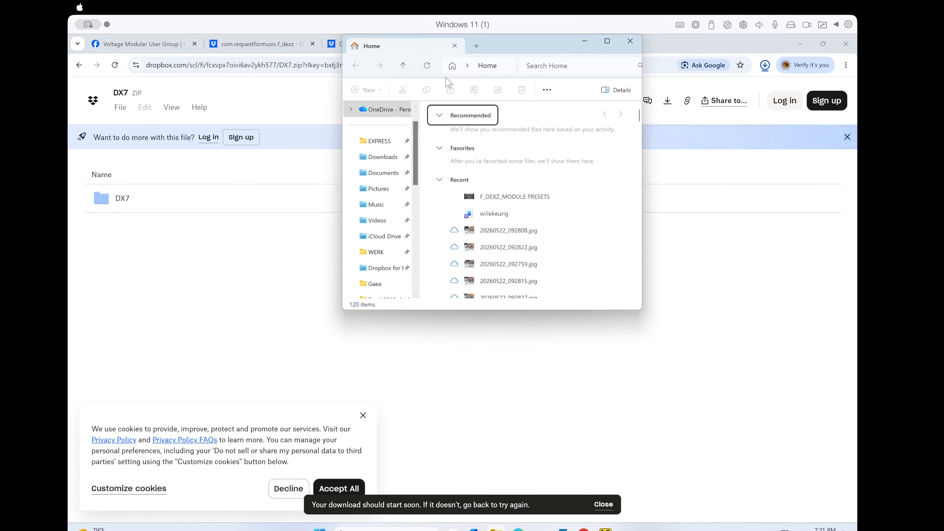
drag(507, 45, 582, 174)
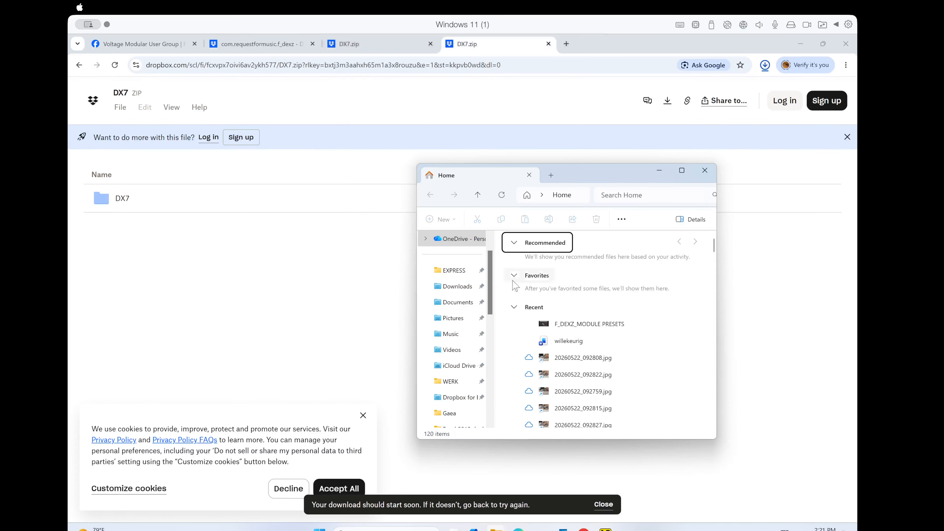
click(458, 292)
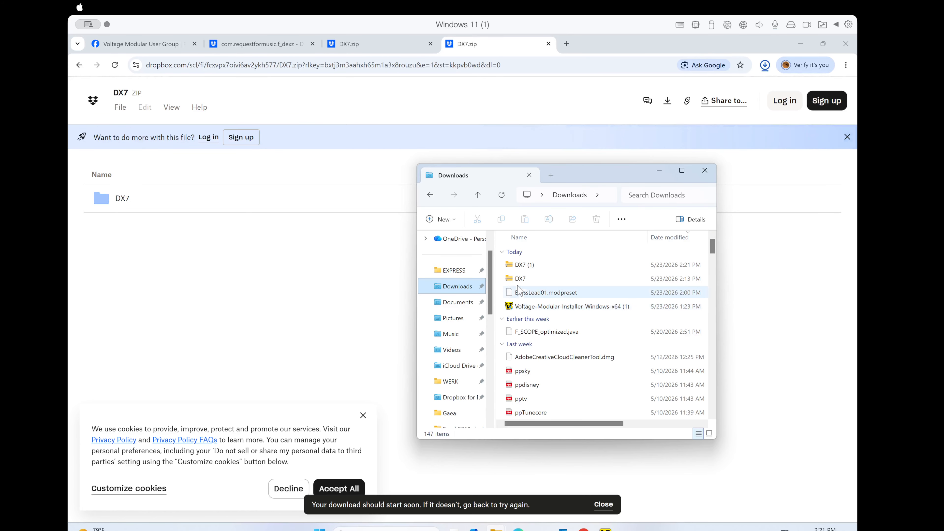
click(514, 264)
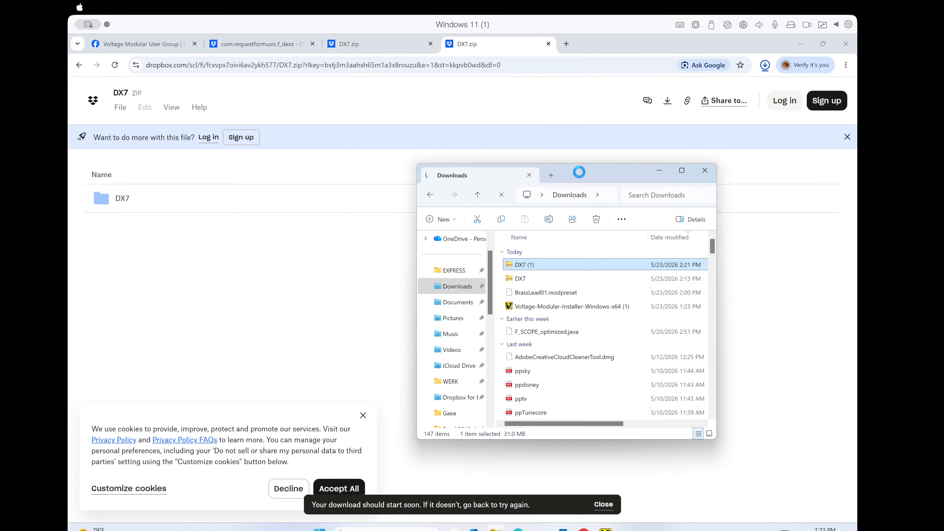
drag(579, 172, 669, 210)
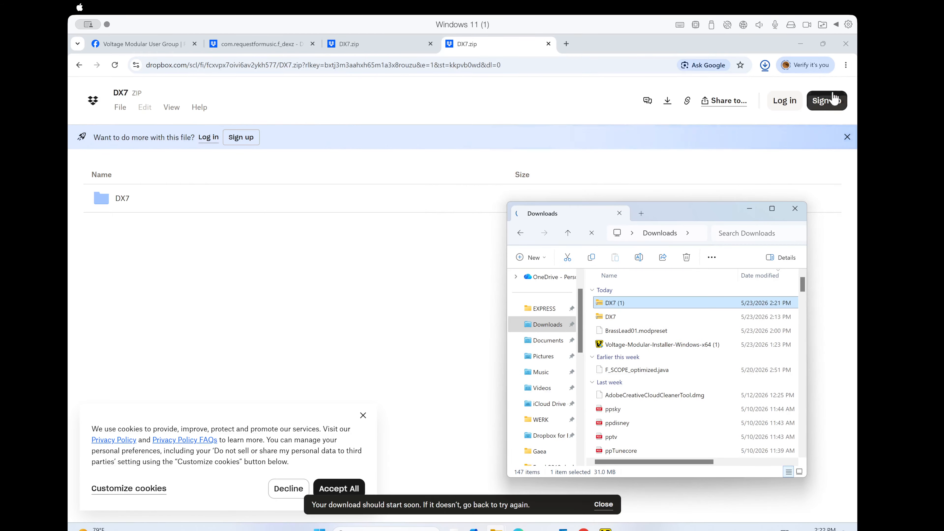
click(845, 49)
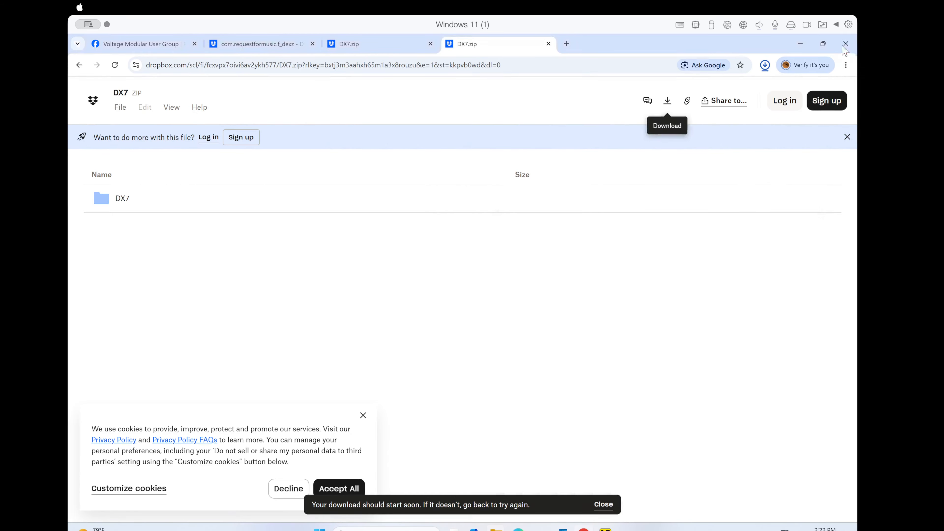
click(843, 48)
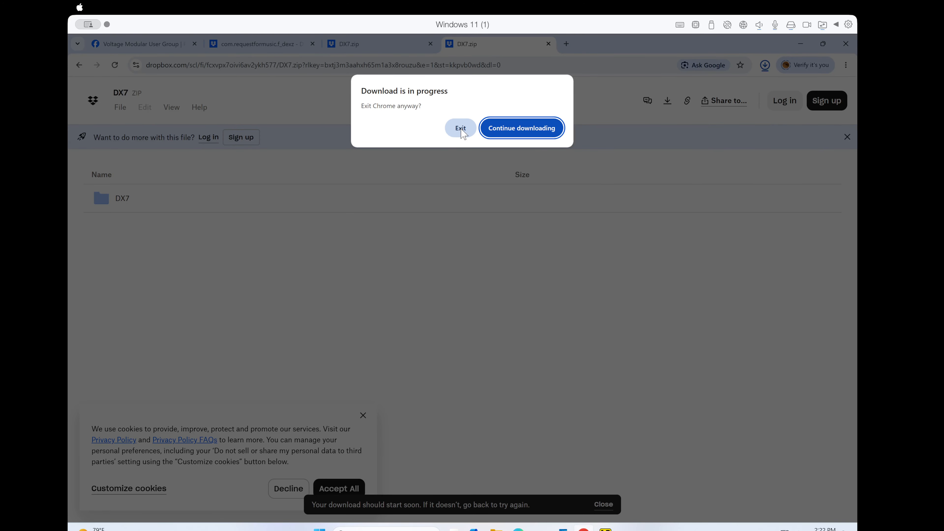
click(498, 134)
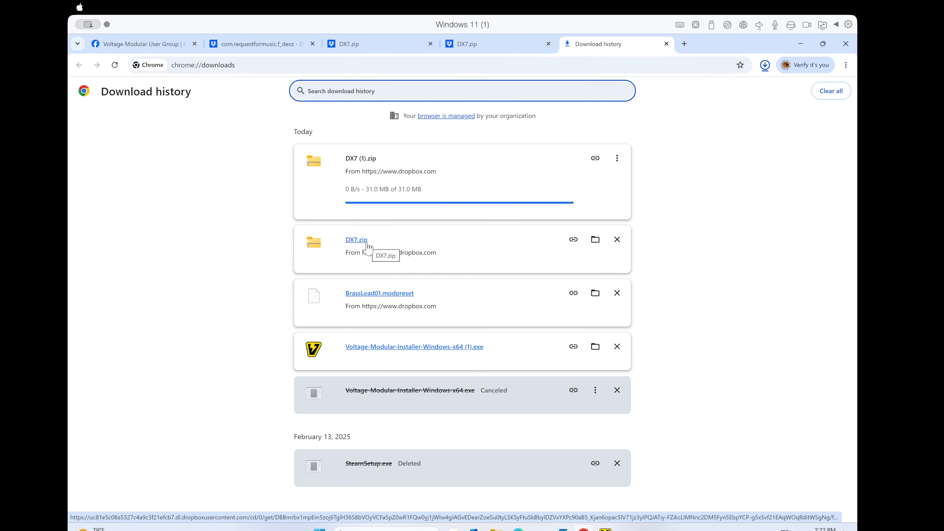
Step: Bring the File Explorer window with the DX7 (1) archive to the front and move it aside over the browser
click(496, 529)
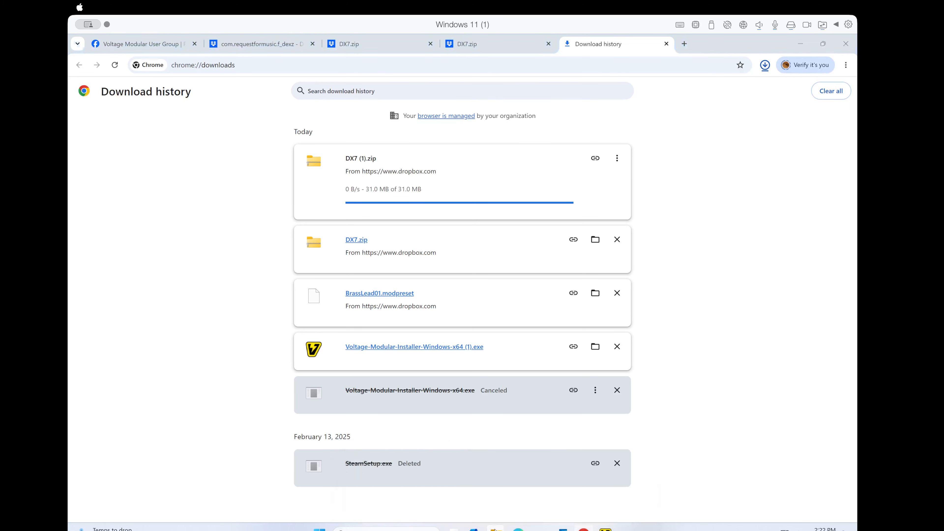
click(599, 484)
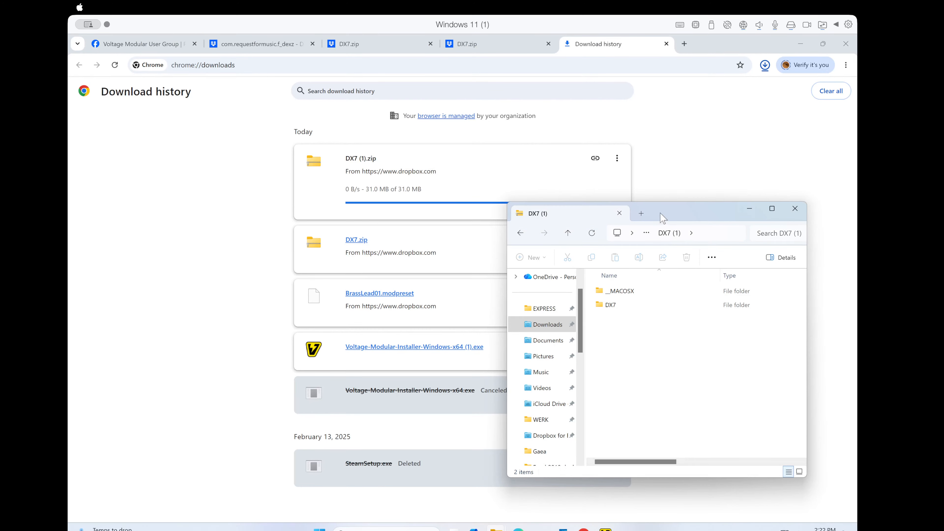
drag(660, 214, 272, 225)
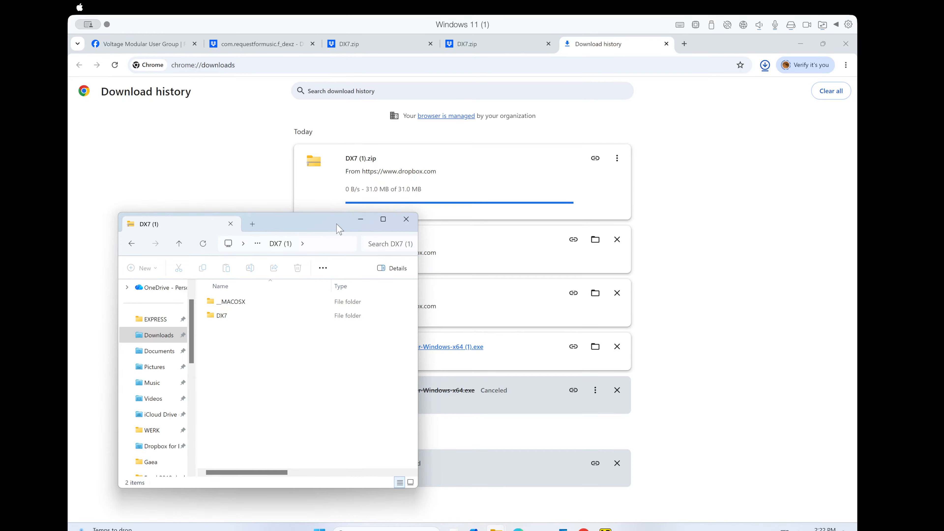
drag(339, 225, 716, 248)
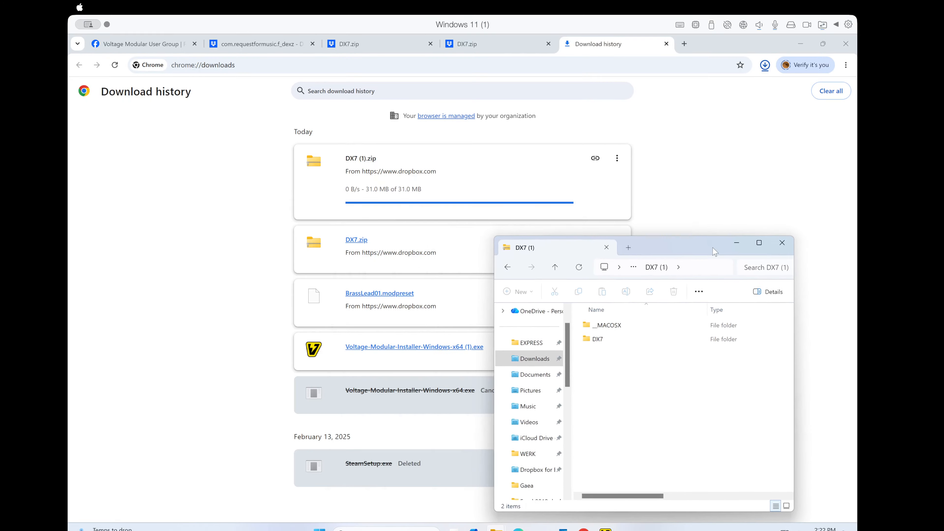
double_click(600, 342)
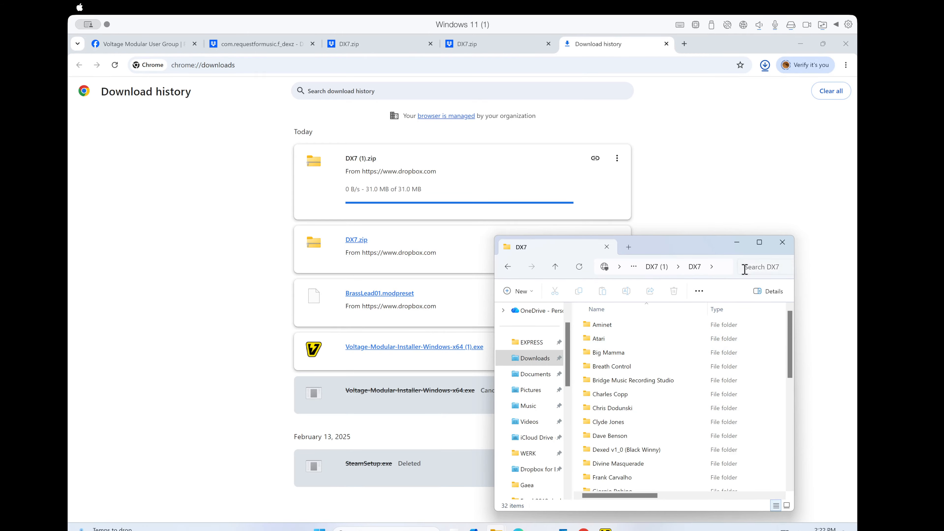
click(776, 246)
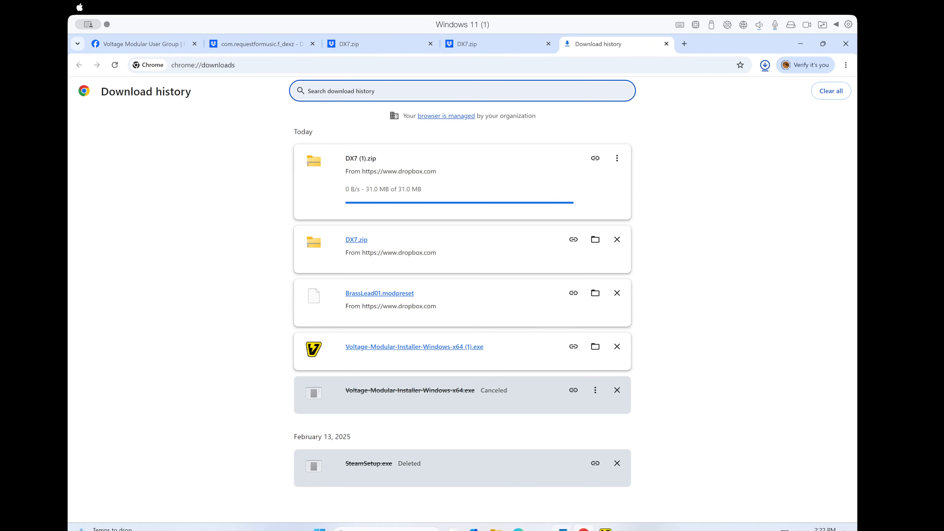
Step: Open the Downloads folder in a new File Explorer window and go to the DX7 folder inside the DX7 (1) archive
right_click(496, 529)
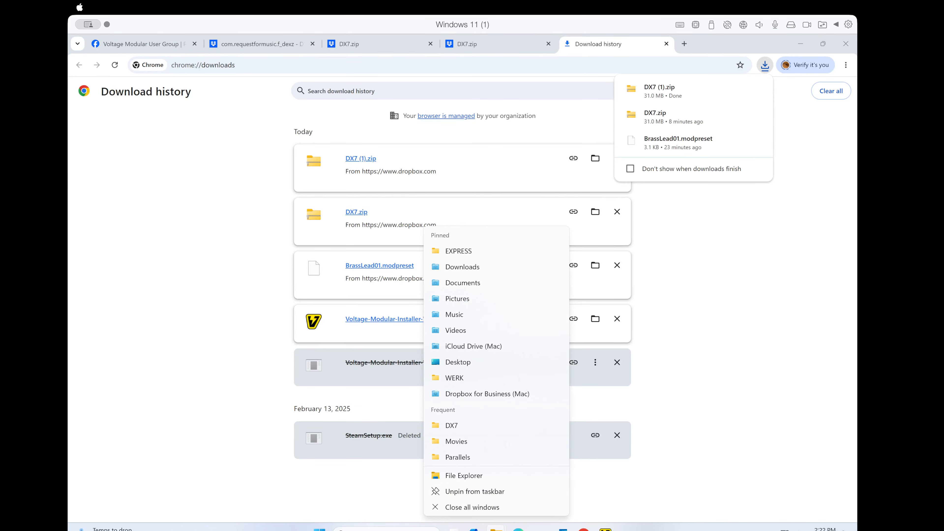
click(461, 271)
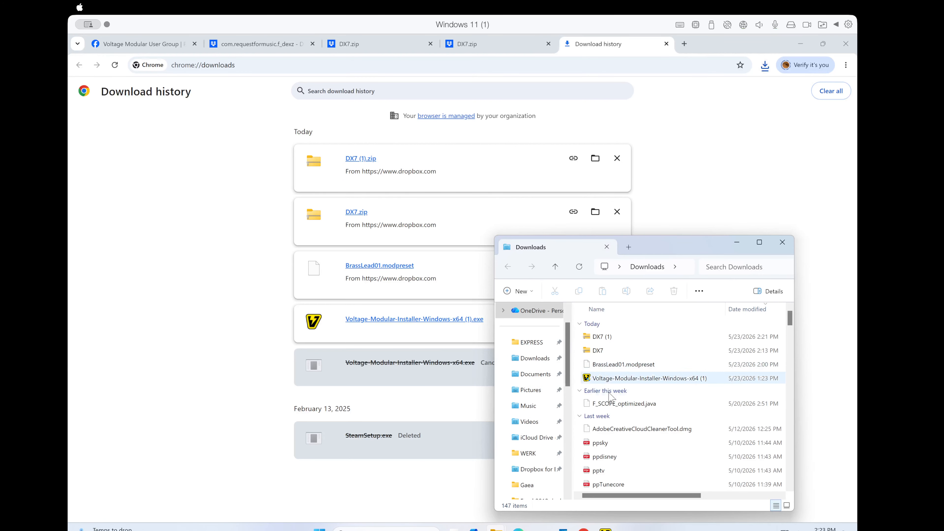
double_click(602, 337)
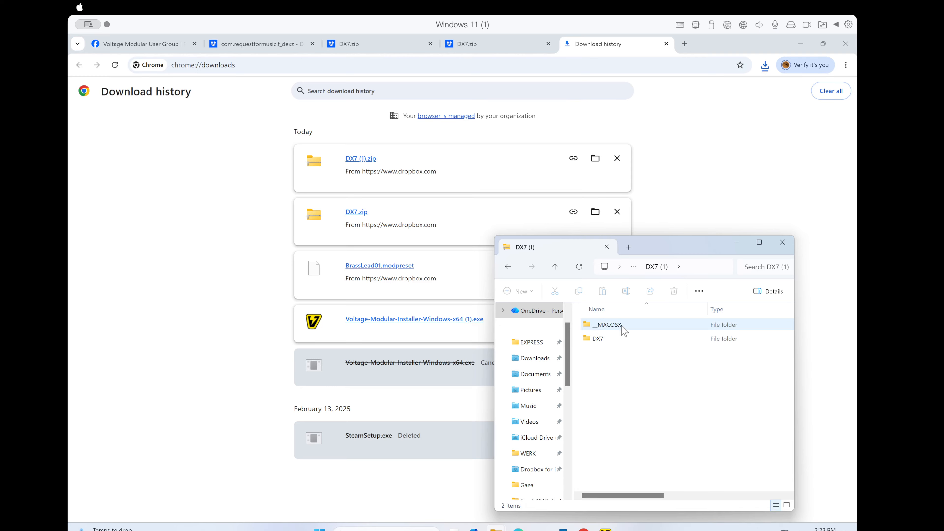
double_click(594, 339)
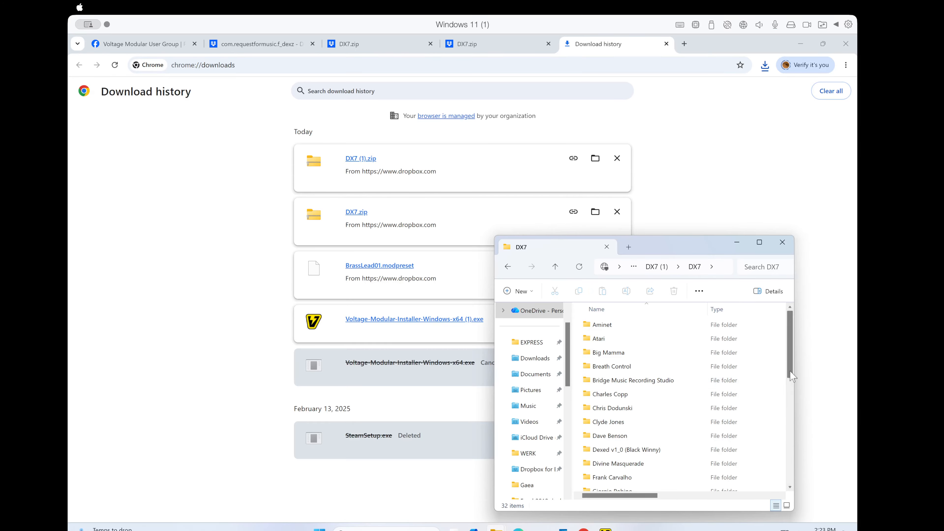
drag(790, 371, 788, 496)
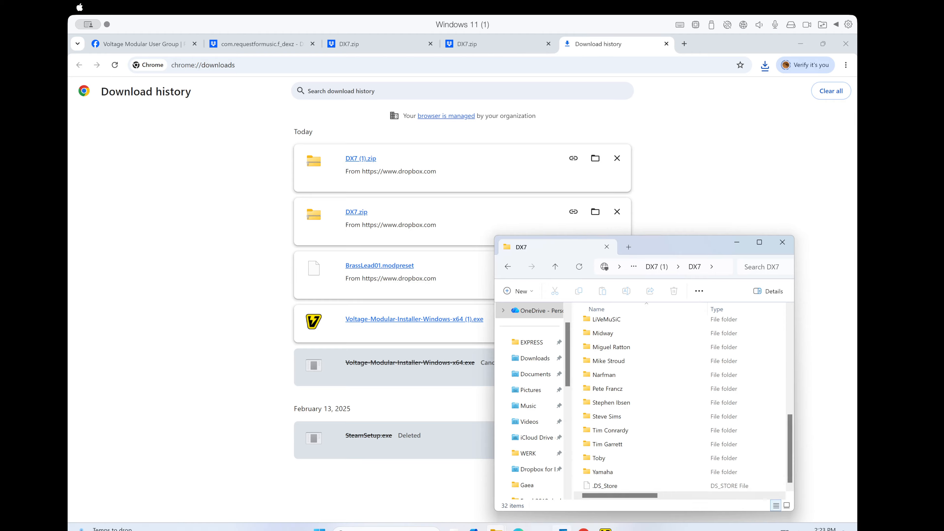
Step: Bring the File Explorer window showing the DX7 folder in Documents to the front and place it beside the archive window
right_click(496, 529)
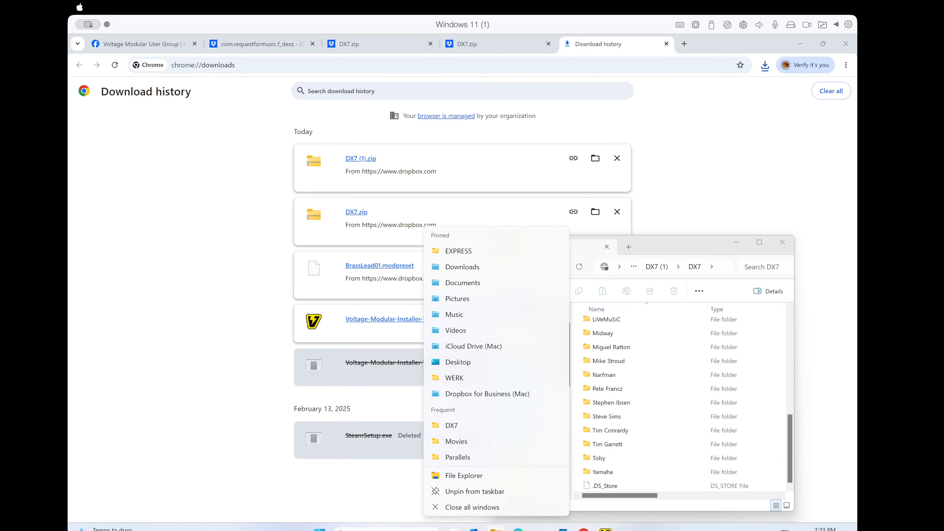
key(Escape)
mouse_move(496, 529)
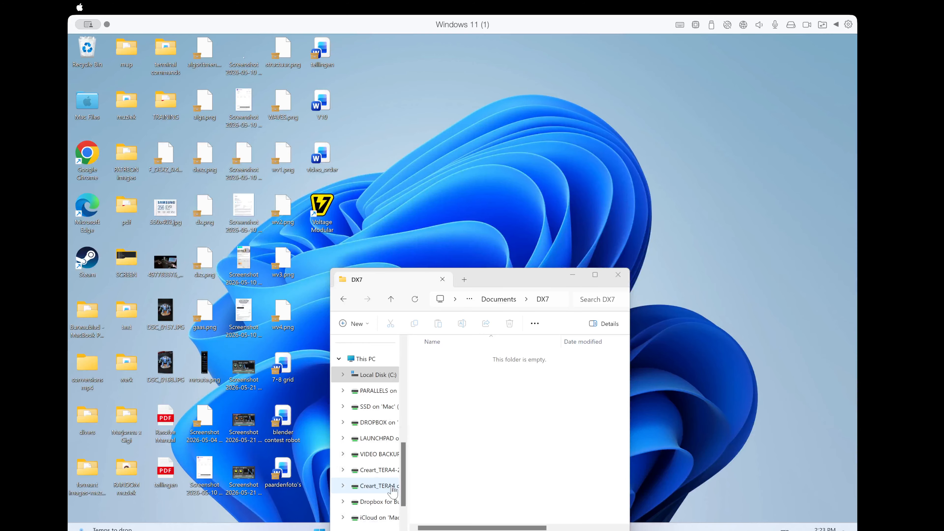
click(394, 490)
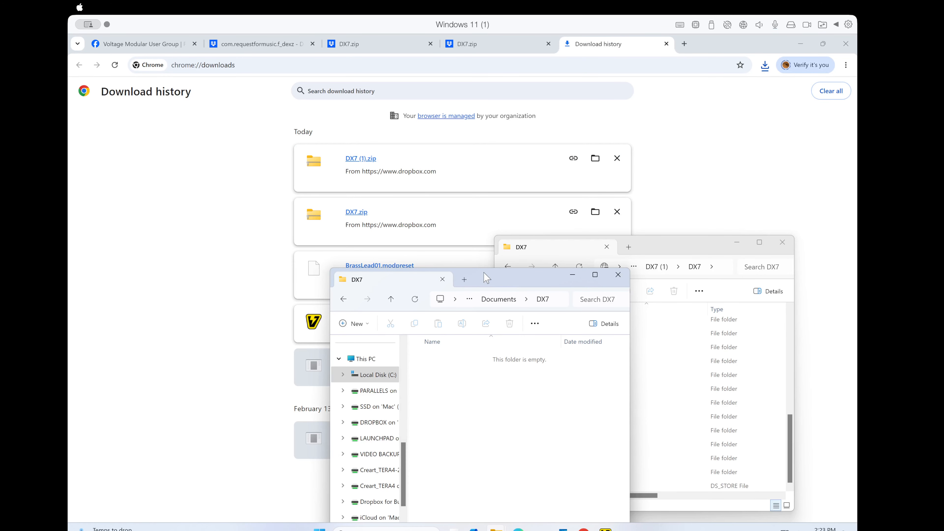
drag(484, 272, 294, 240)
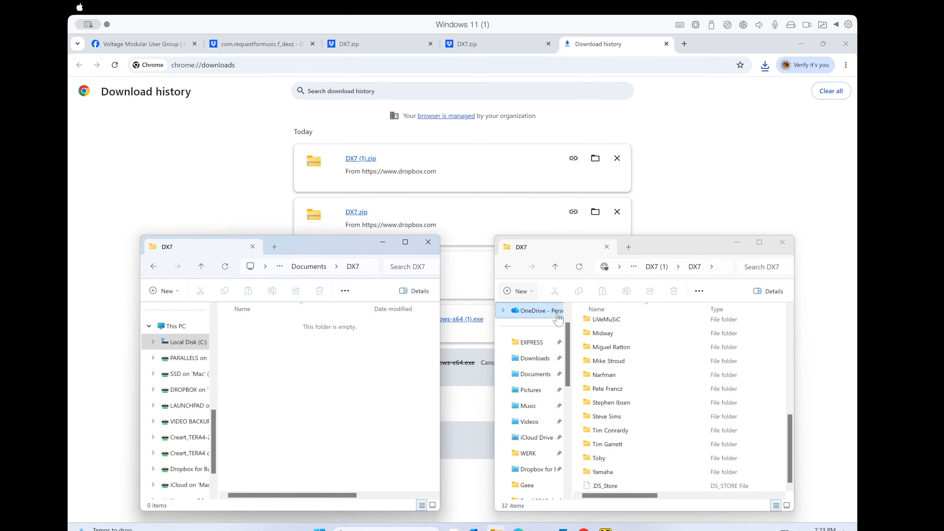
Step: Select everything in the archive's DX7 folder and copy it into the DX7 folder in Documents
click(755, 347)
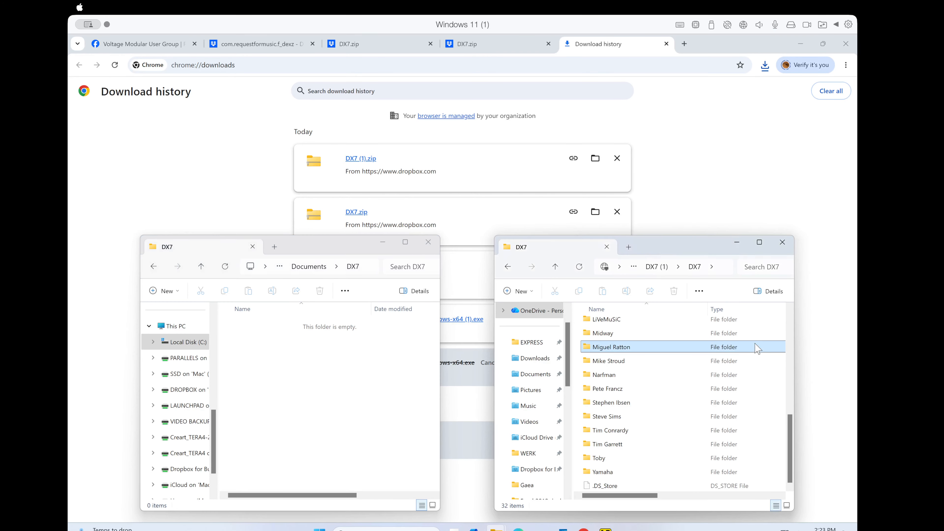
key(ctrl+a)
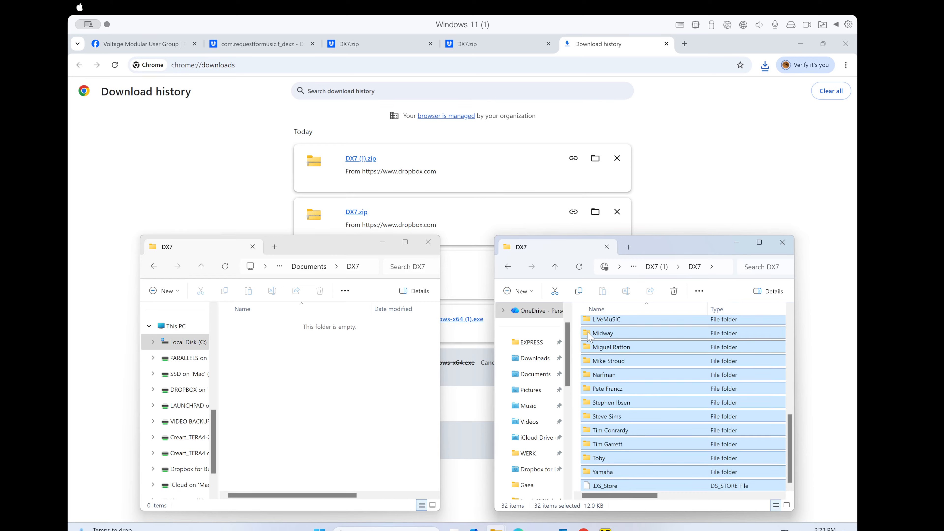
drag(587, 336, 322, 359)
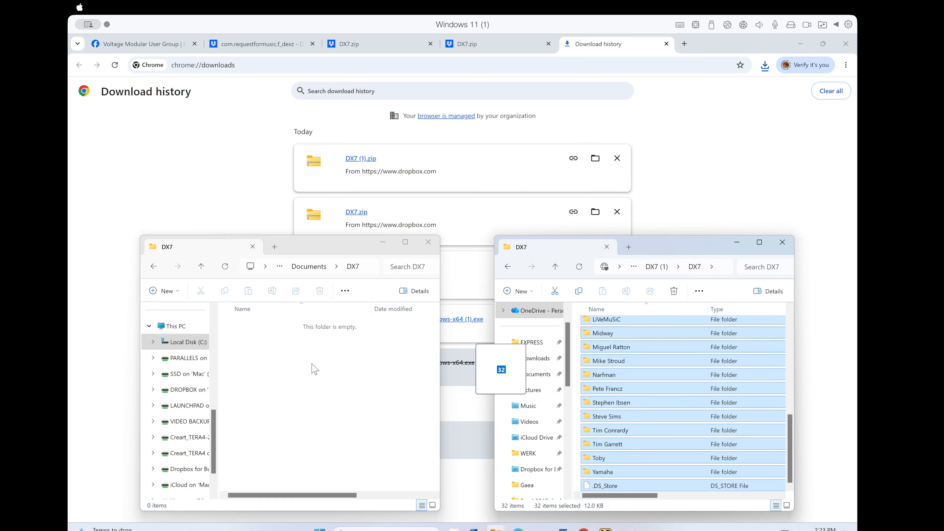
drag(314, 369, 323, 377)
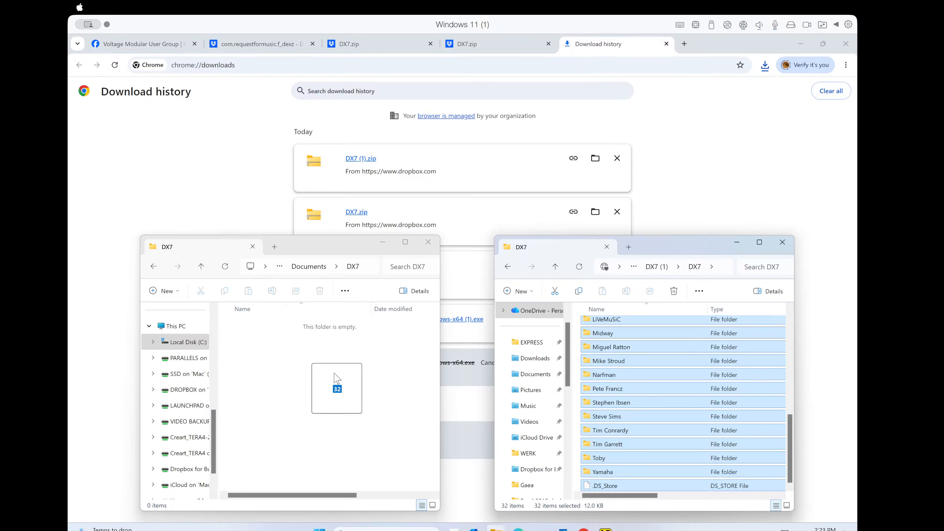
drag(334, 373, 334, 373)
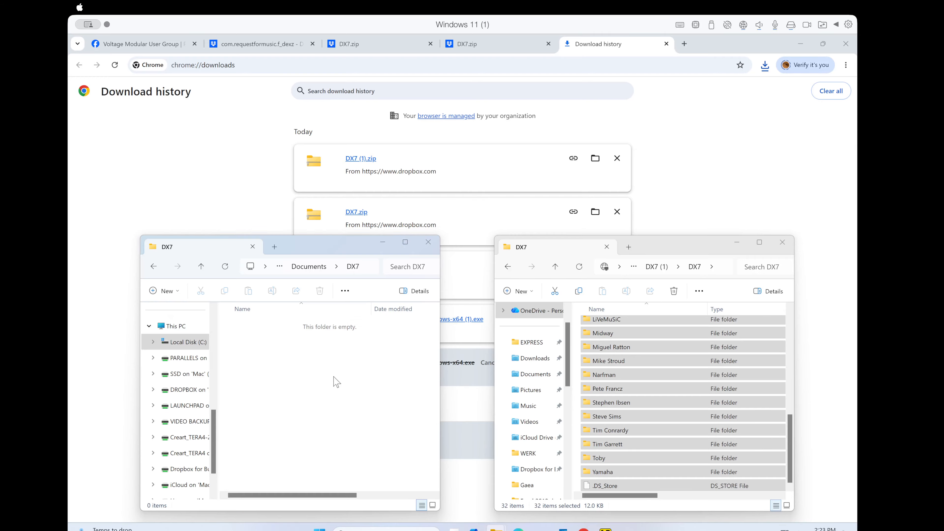